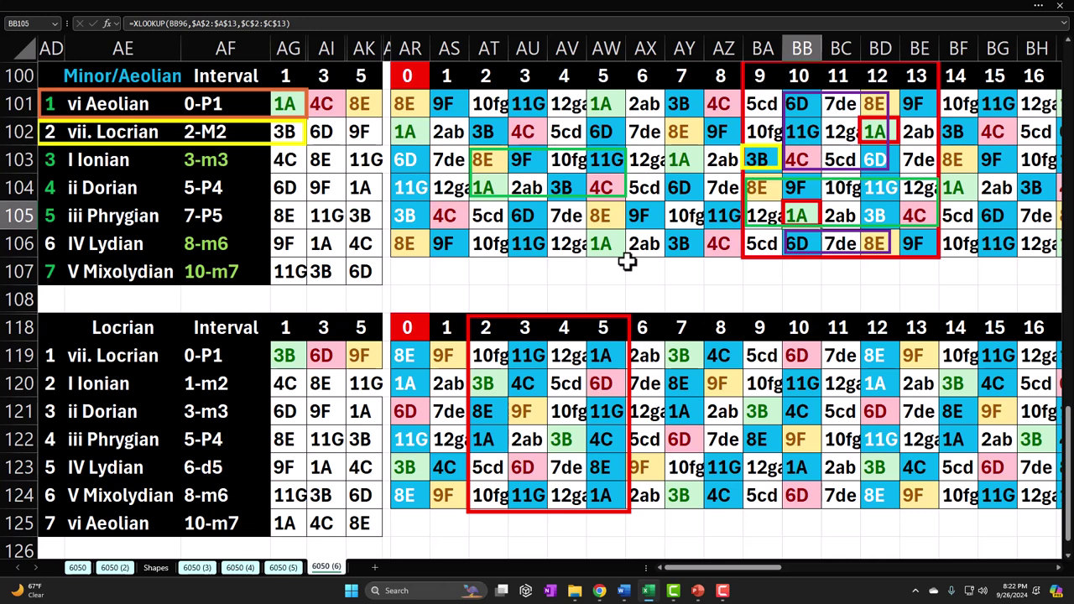
Examine the Minor/Aeolian fretboard grid in AR101:BG106, focusing on the red-outlined position spanning frets 9 to 13.
click(405, 99)
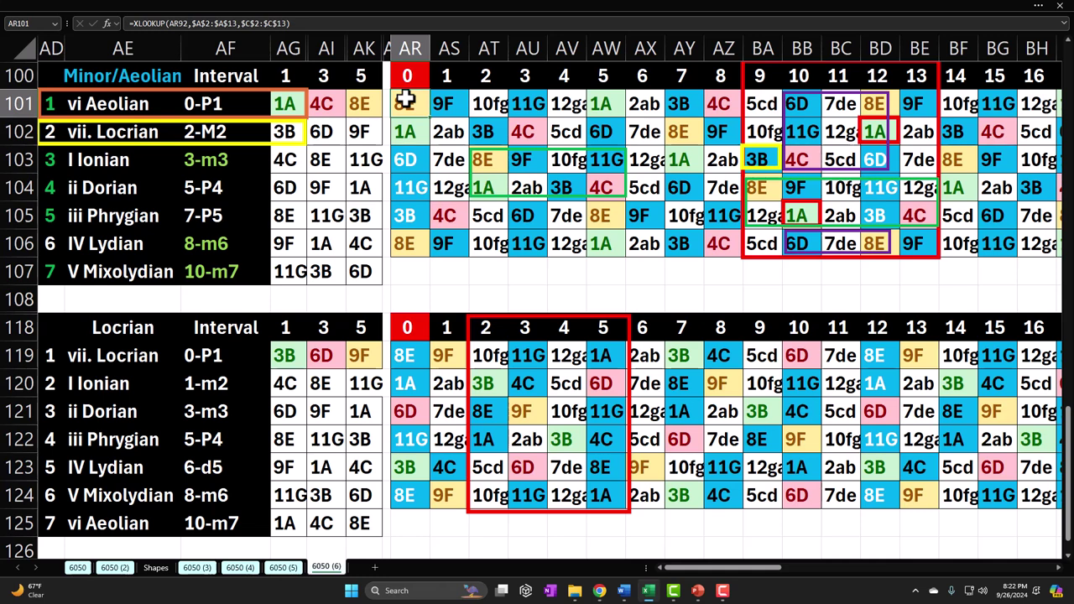
drag(406, 99, 992, 239)
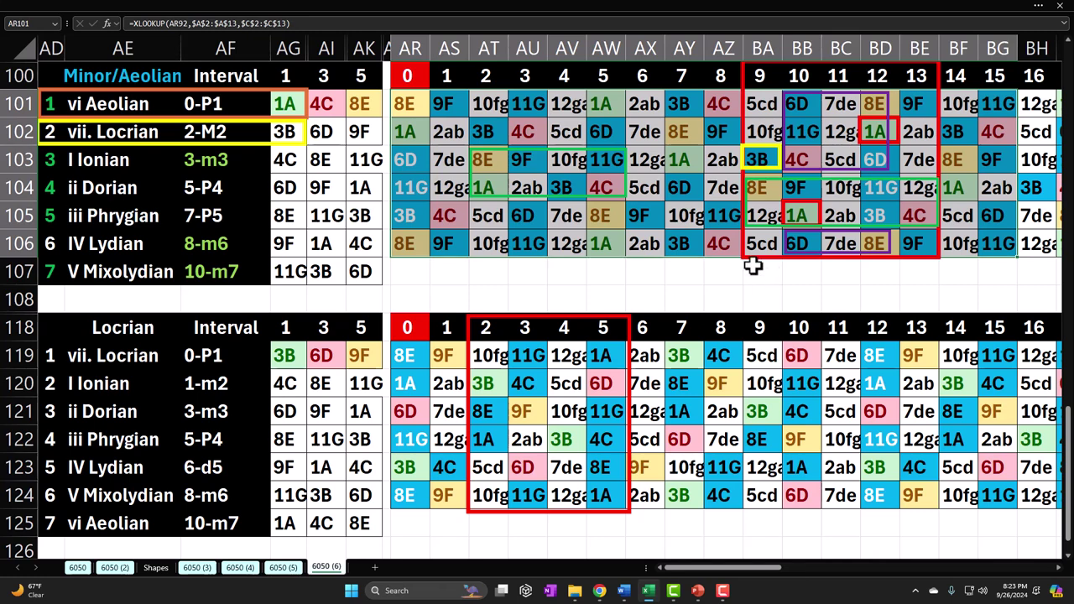
click(762, 75)
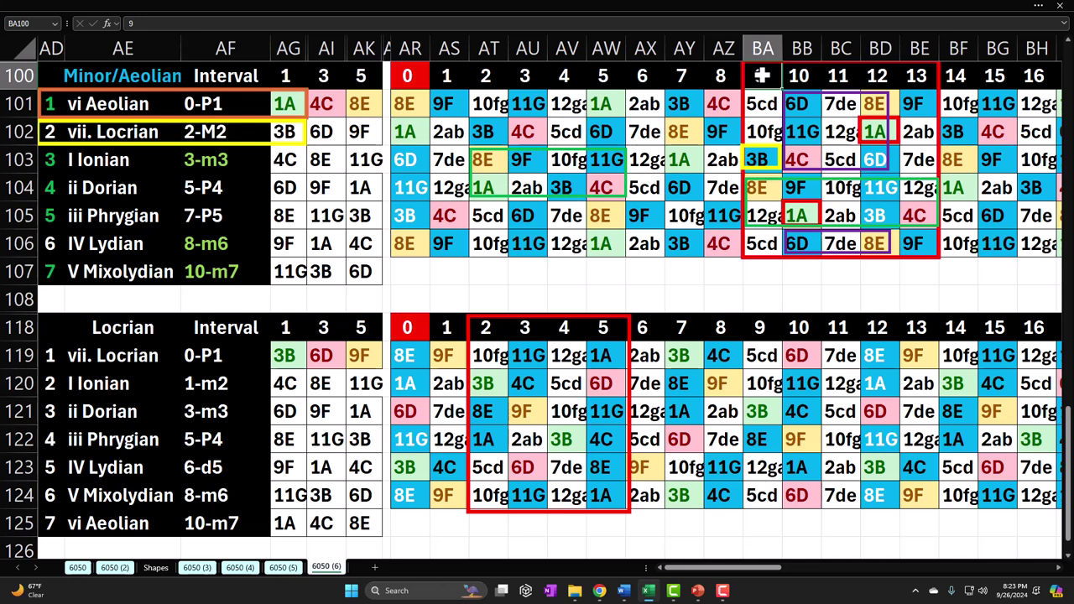
click(911, 76)
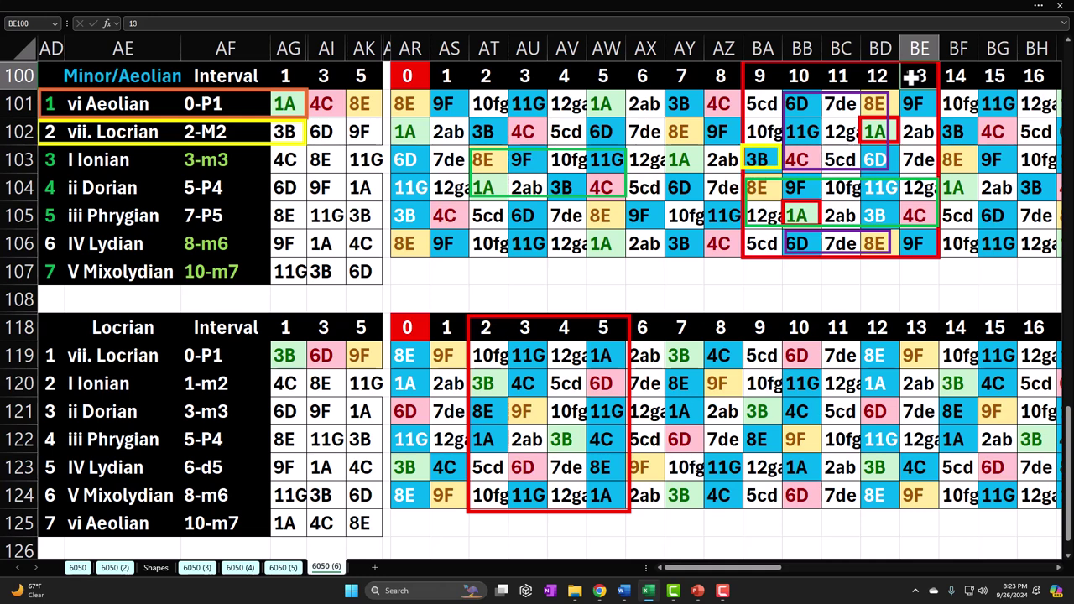
click(697, 287)
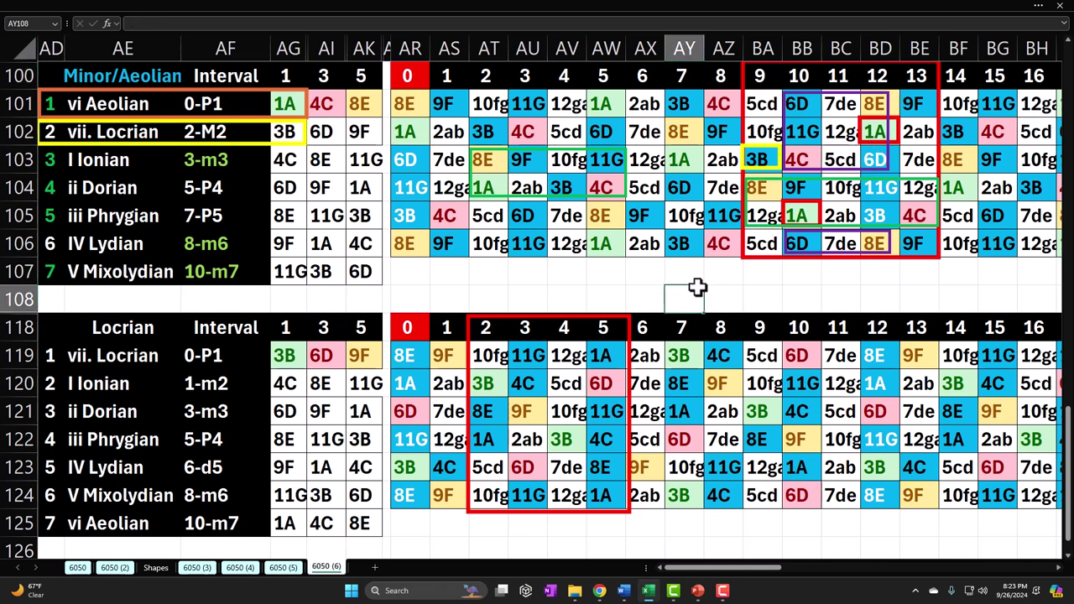
click(754, 259)
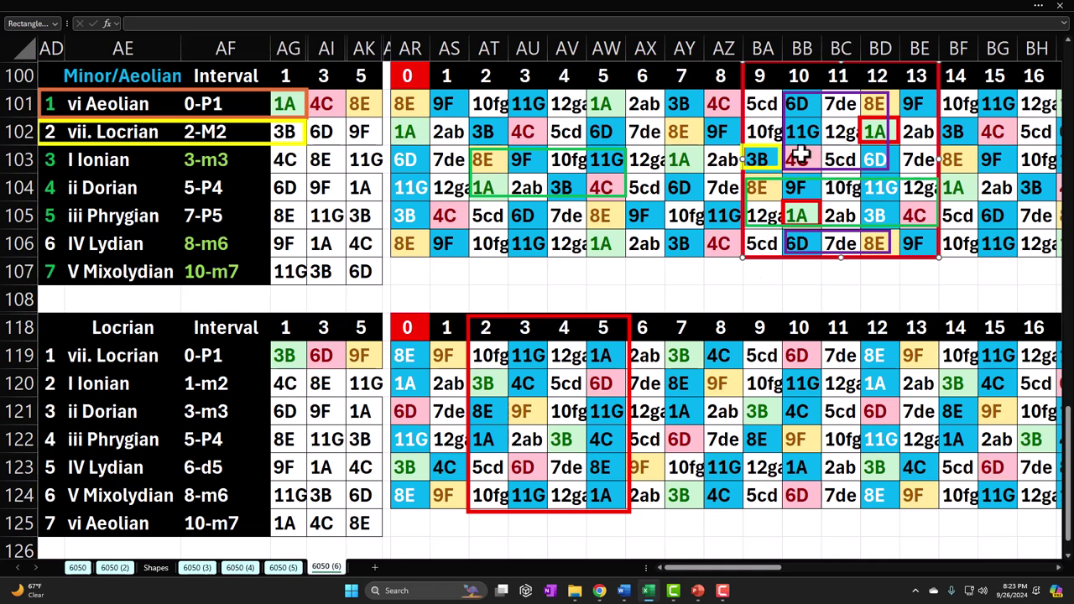
click(803, 104)
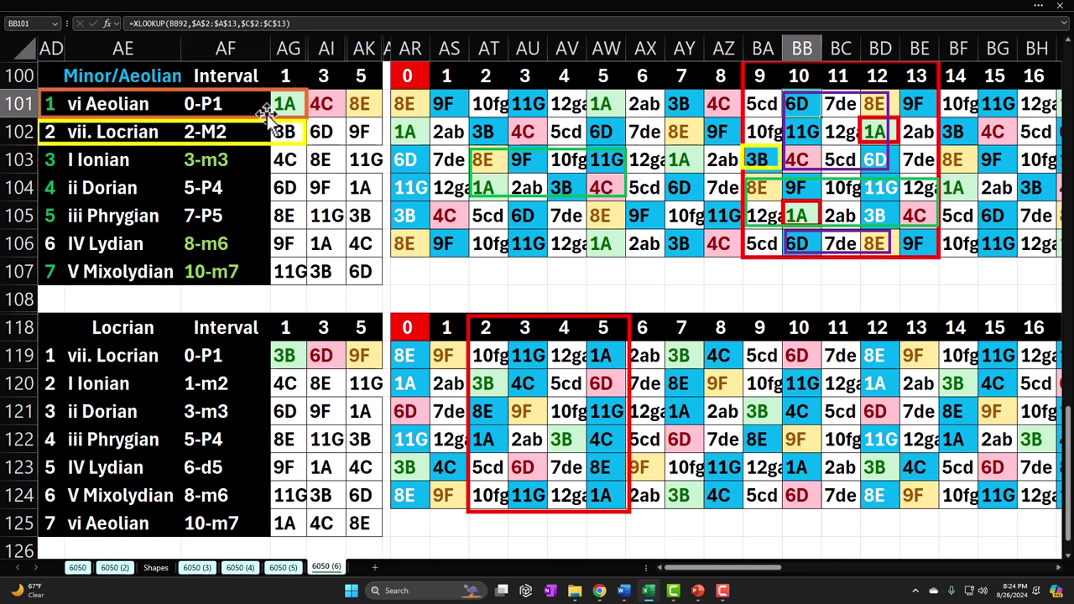
Review the Minor/Aeolian mode list, comparing vi Aeolian with I Ionian and checking the degree numbers in AD101:AD106.
click(139, 104)
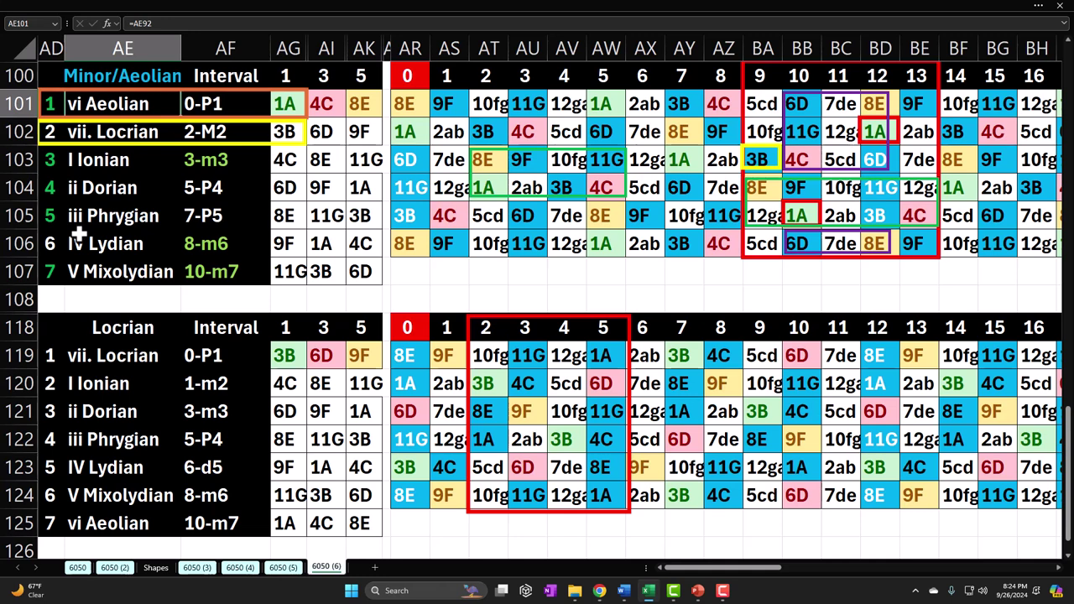
click(98, 163)
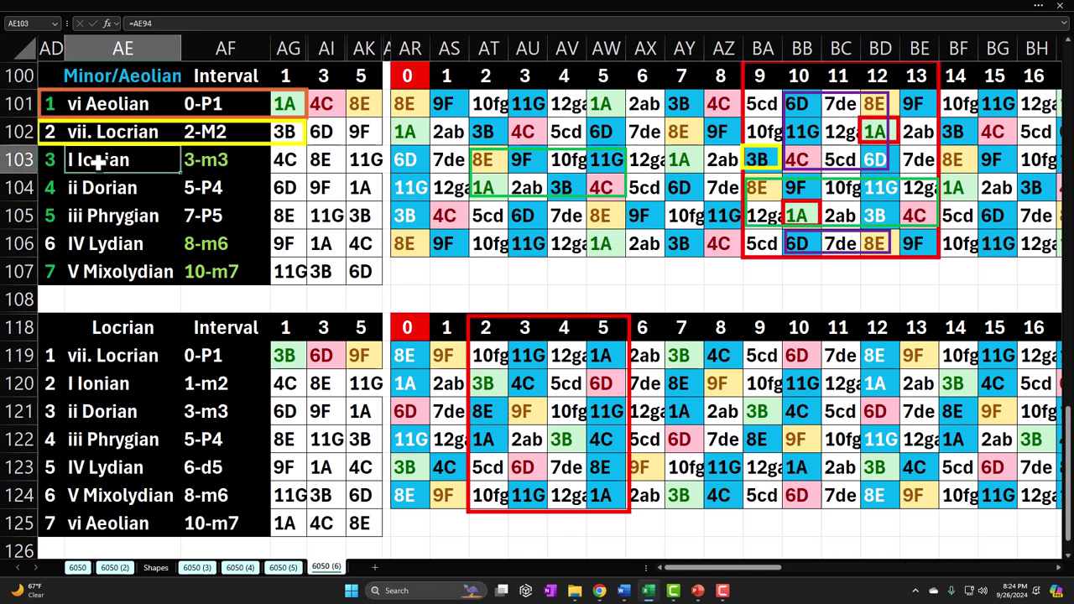
click(113, 104)
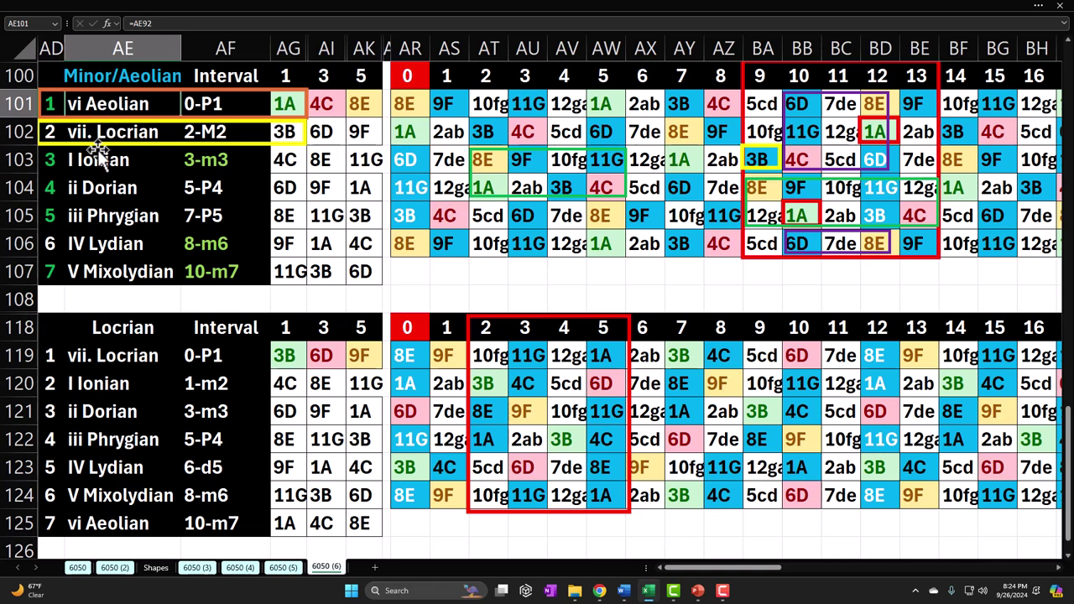
drag(49, 103, 49, 257)
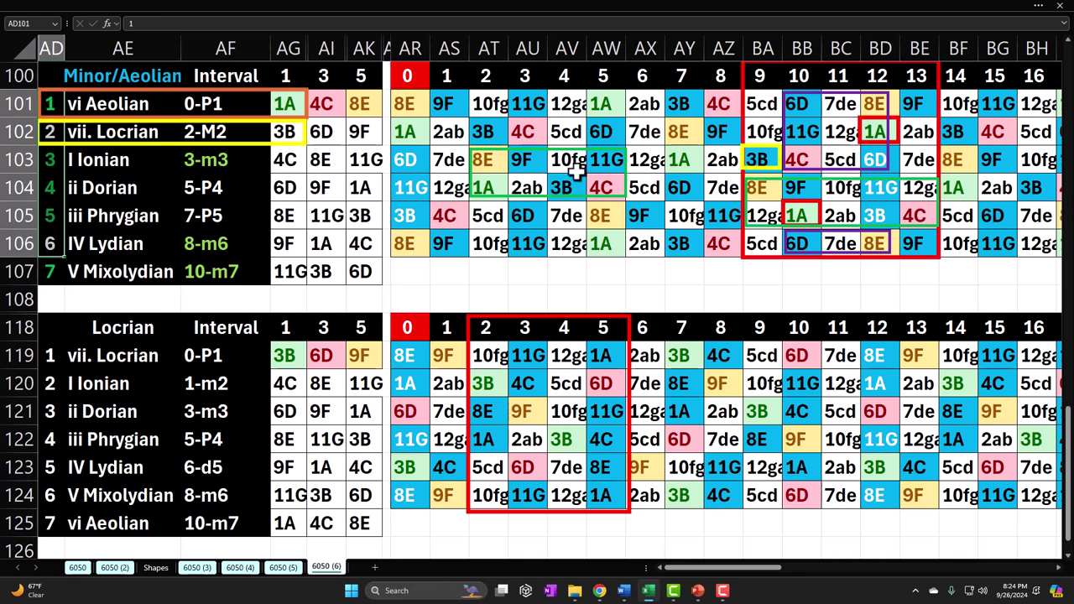
Examine the note blocks inside the fret 9 to 13 position, including BB102:BD102, BA103:BD104, BB105:BE106 and BA104:BE105.
click(743, 77)
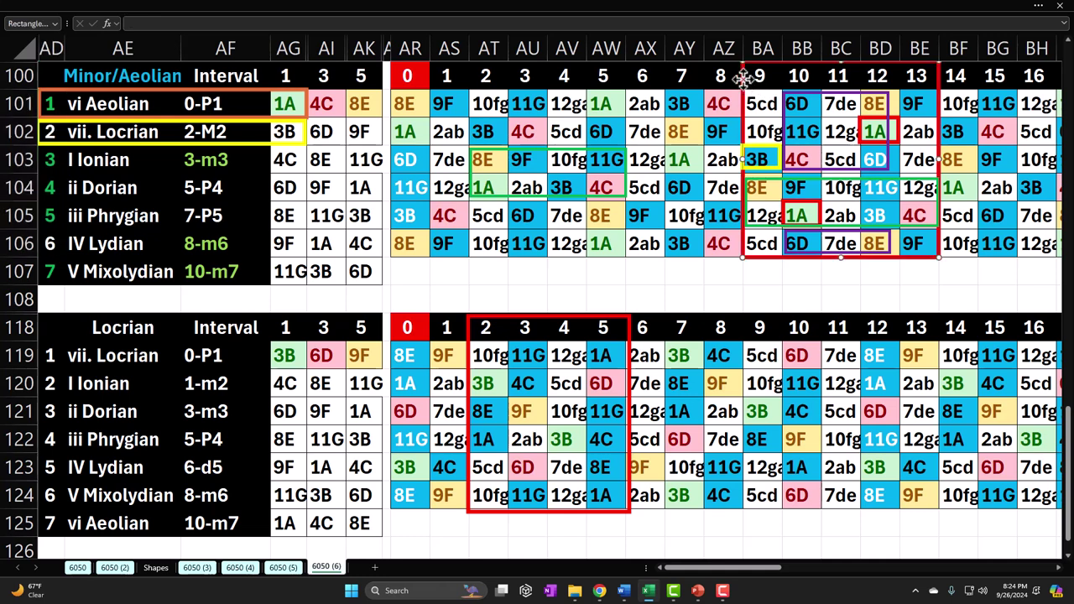
drag(755, 101, 901, 252)
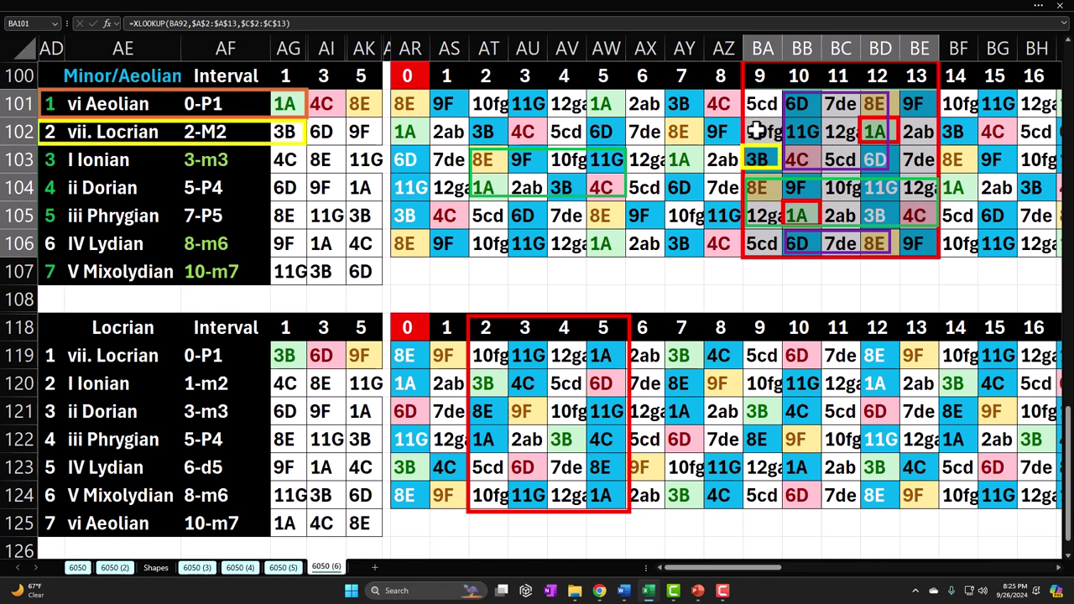
drag(757, 157, 884, 180)
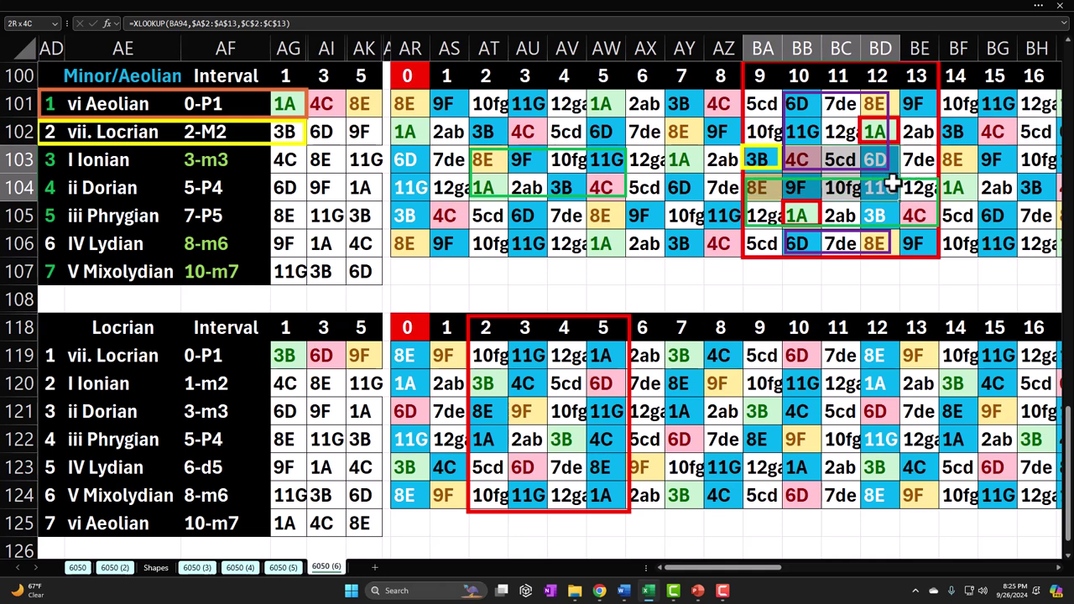
drag(798, 213, 902, 242)
drag(801, 132, 873, 126)
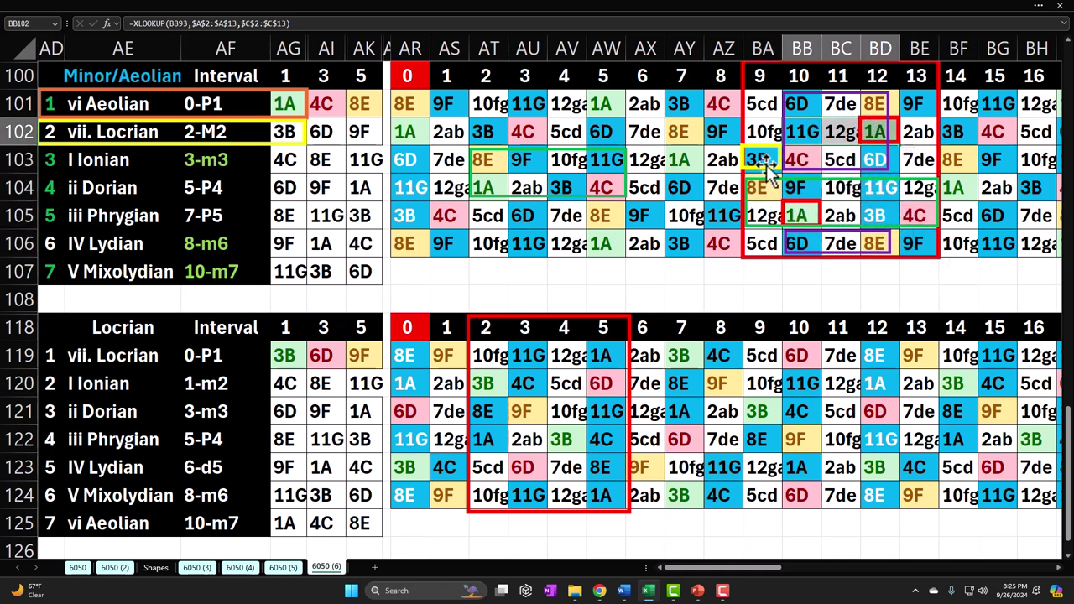
drag(759, 160, 873, 177)
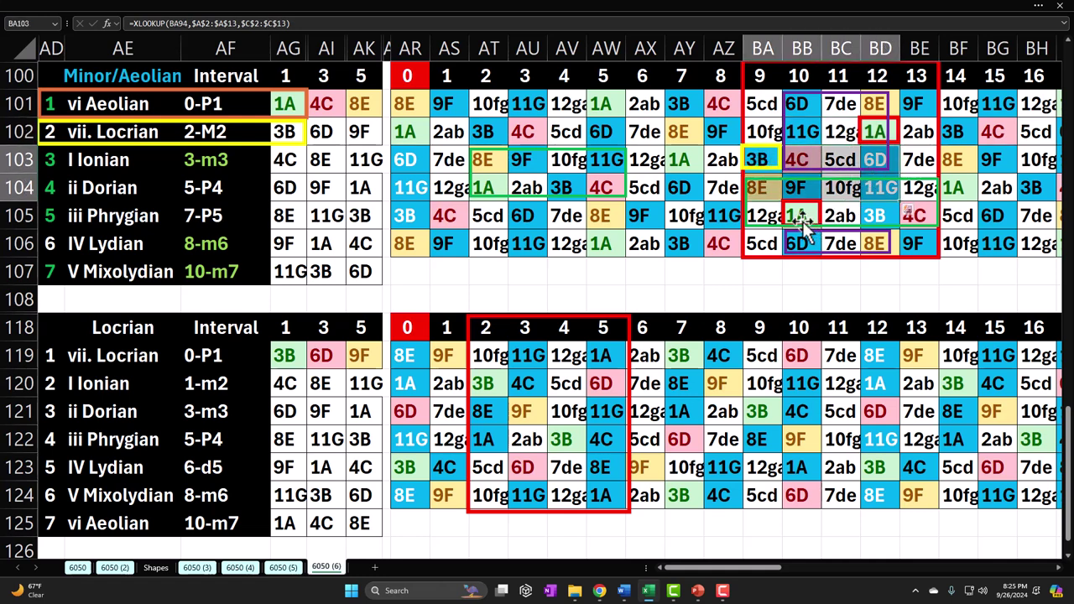
drag(797, 216, 922, 243)
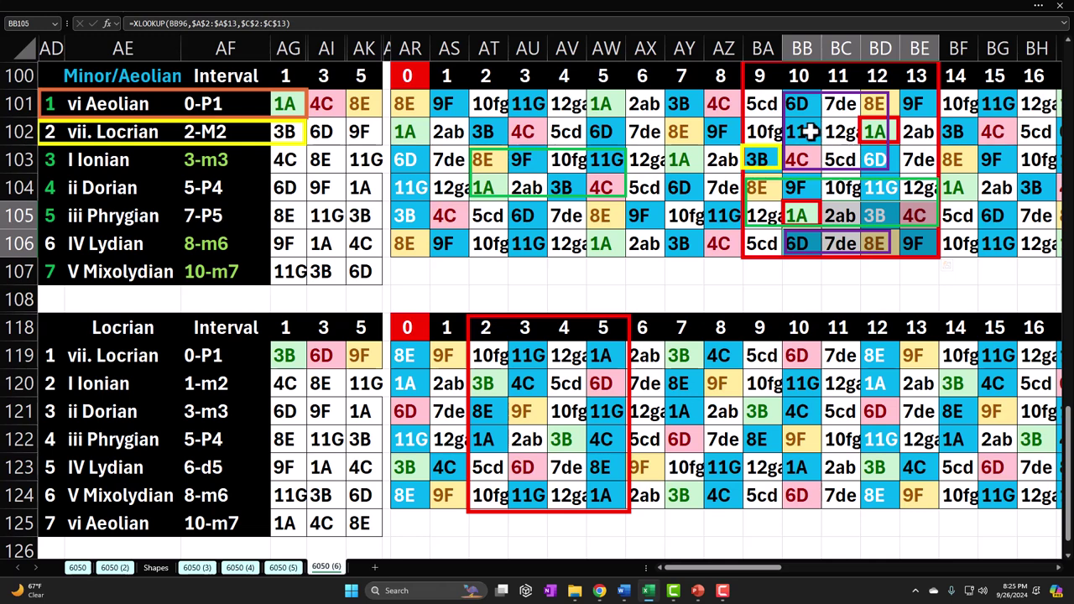
drag(801, 132, 872, 133)
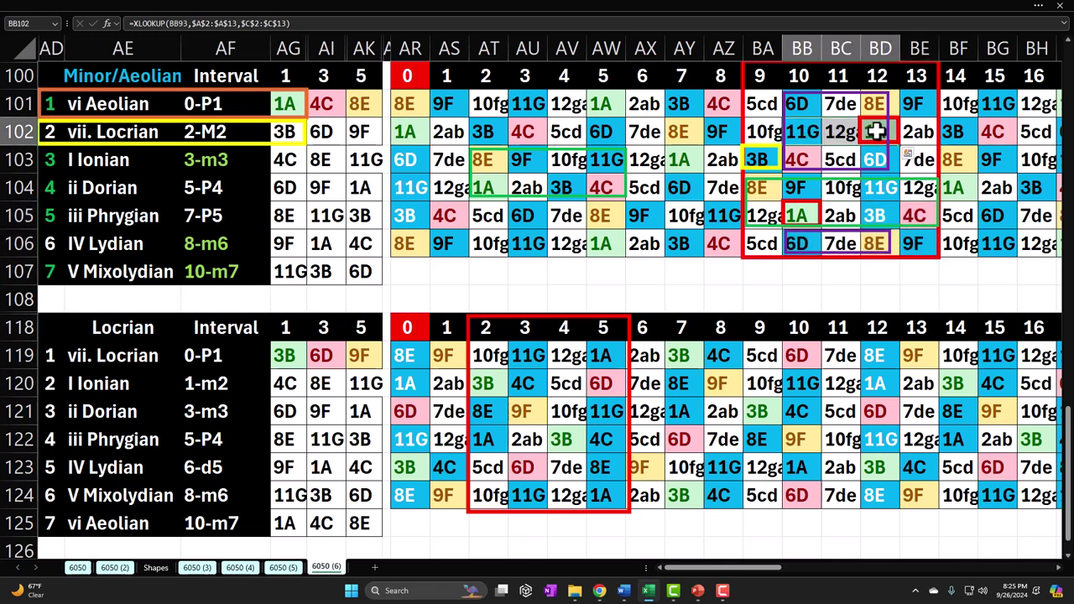
drag(818, 112, 838, 162)
drag(759, 188, 920, 210)
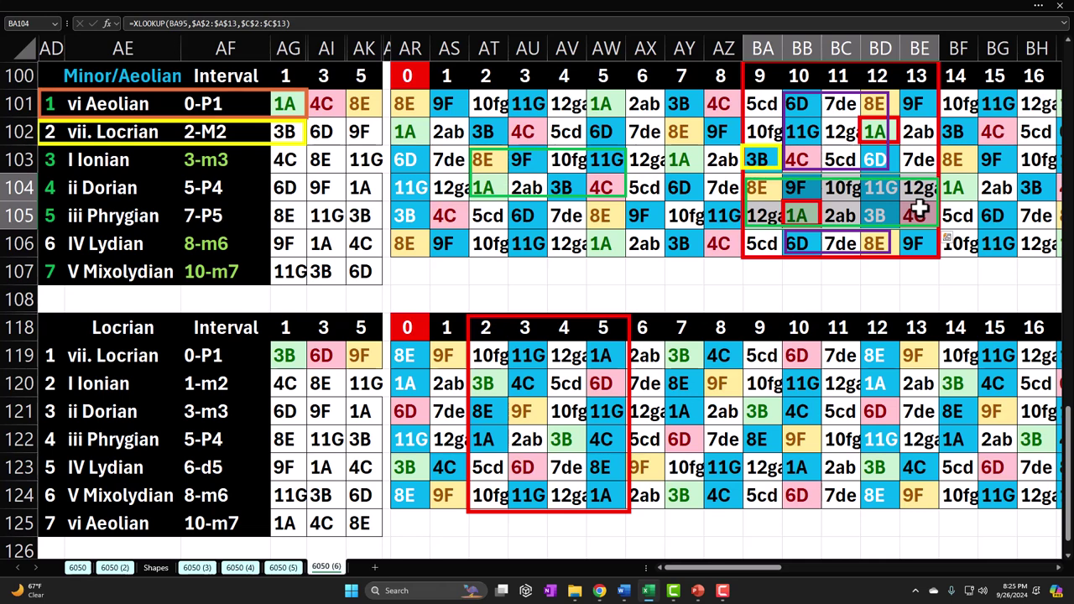
Compare the purple- and green-outlined shapes with block BA103:BD104, and relate them to the vi Aeolian and I Ionian modes.
click(786, 113)
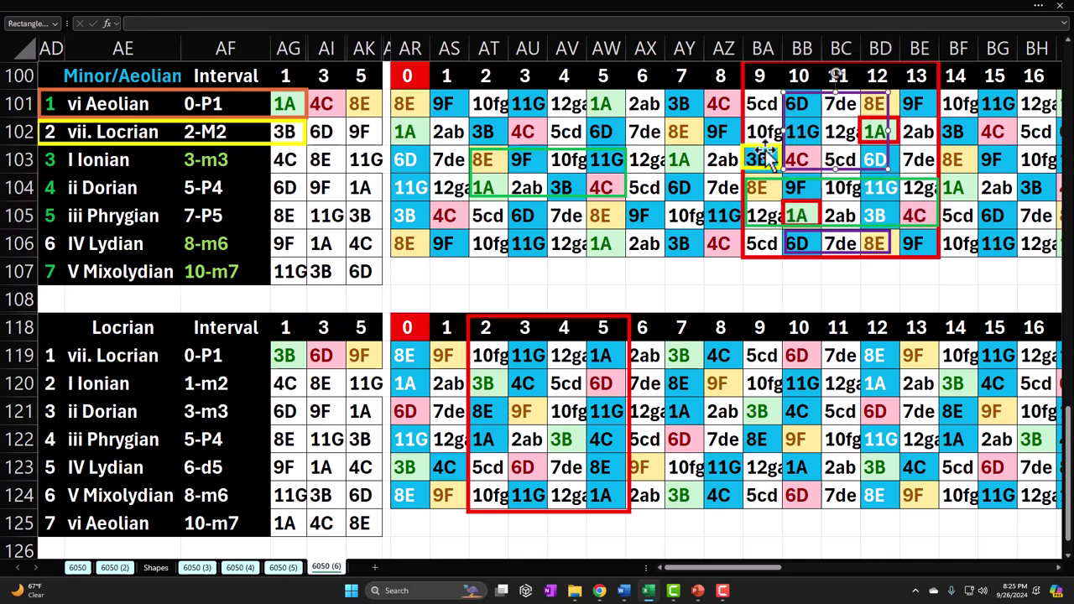
click(759, 187)
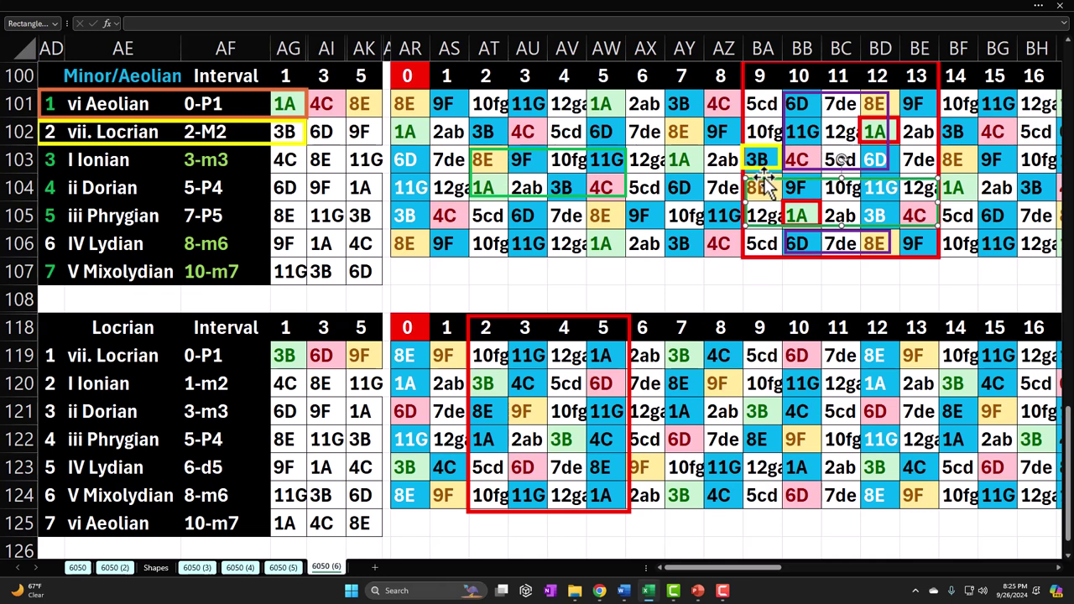
drag(756, 158, 865, 188)
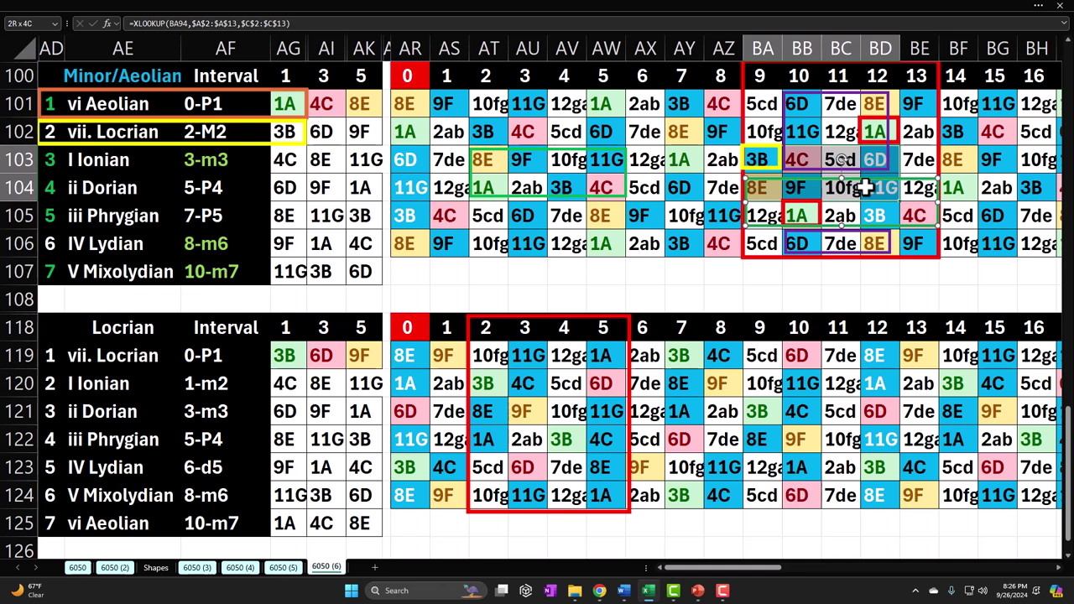
drag(865, 188, 865, 188)
drag(799, 107, 871, 148)
drag(764, 191, 908, 216)
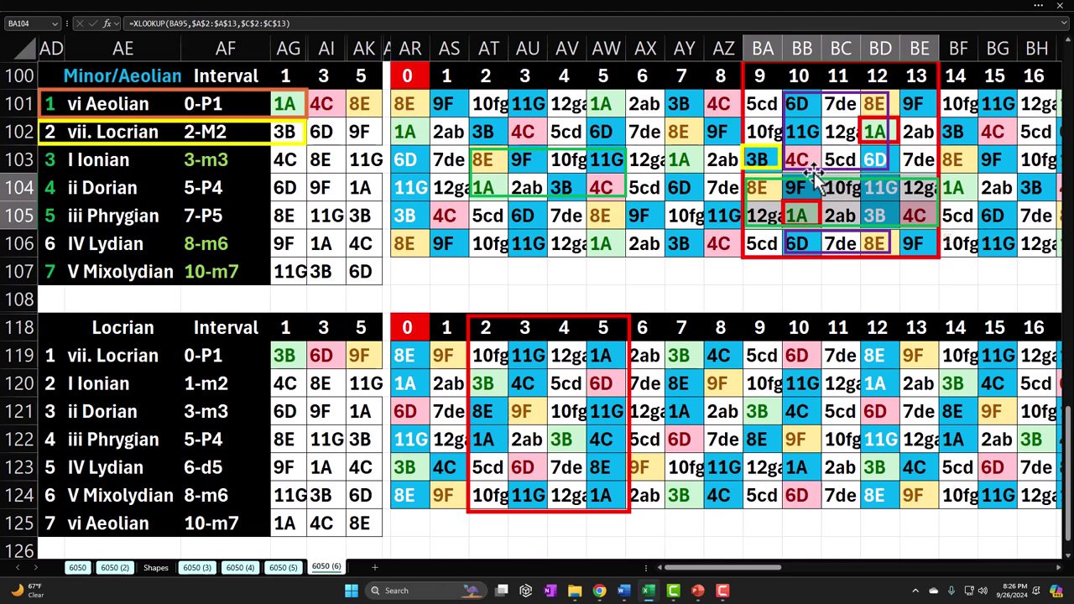
click(762, 156)
drag(761, 156, 889, 181)
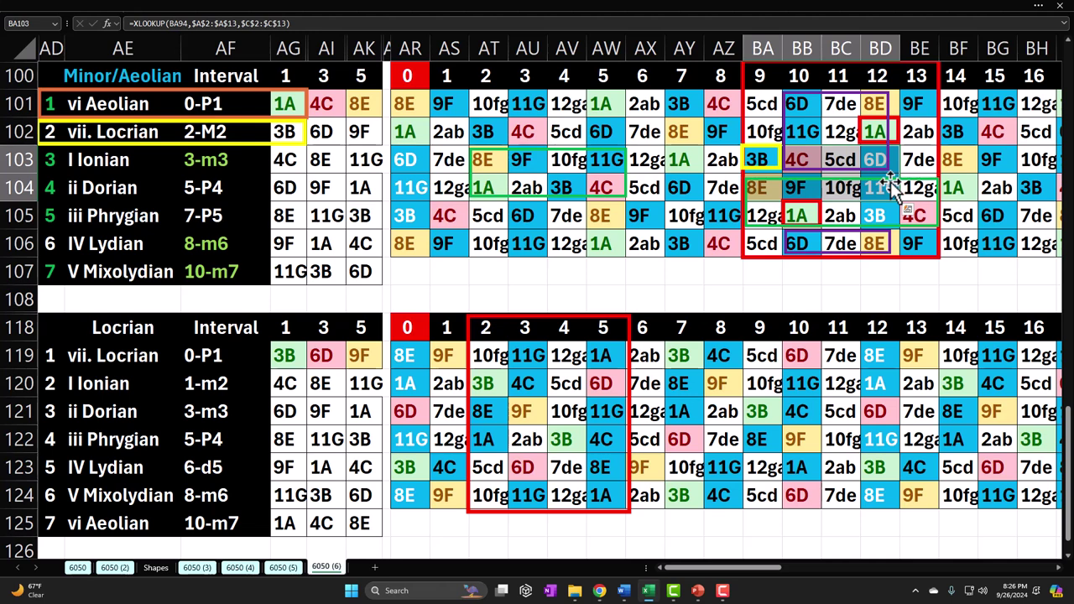
click(151, 101)
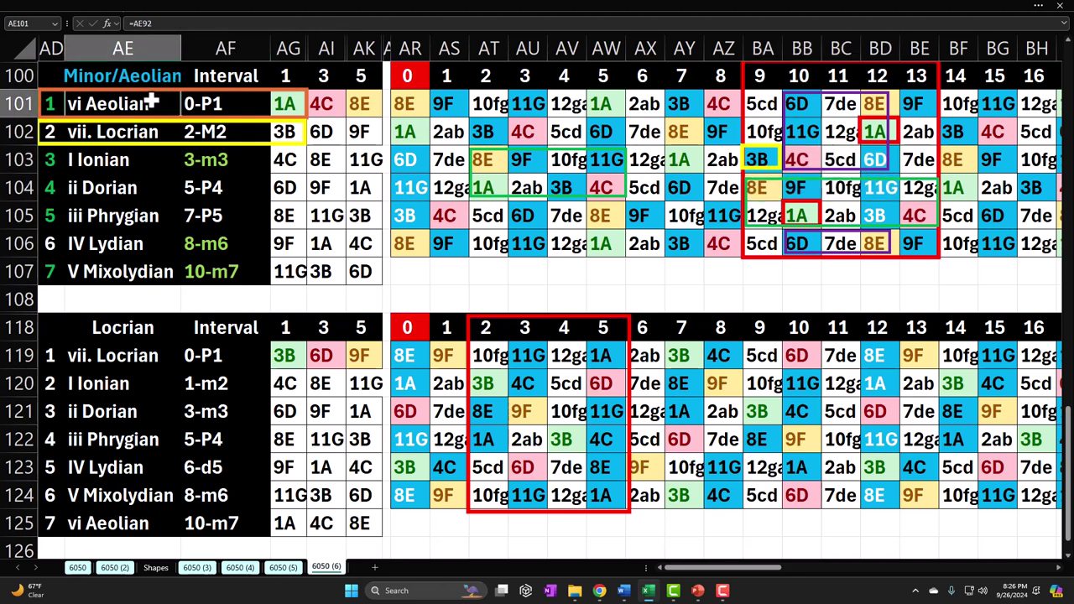
click(138, 166)
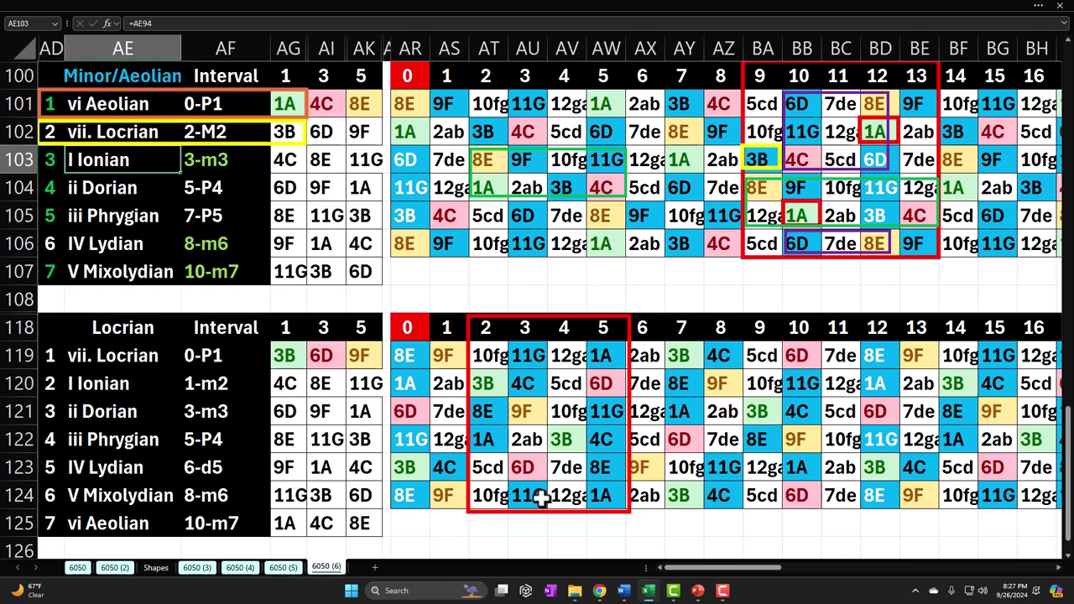
Examine the Phrygian fretboard's top row on sheet 6050 (4), checking the notes at frets 8, 7 and 5.
click(246, 568)
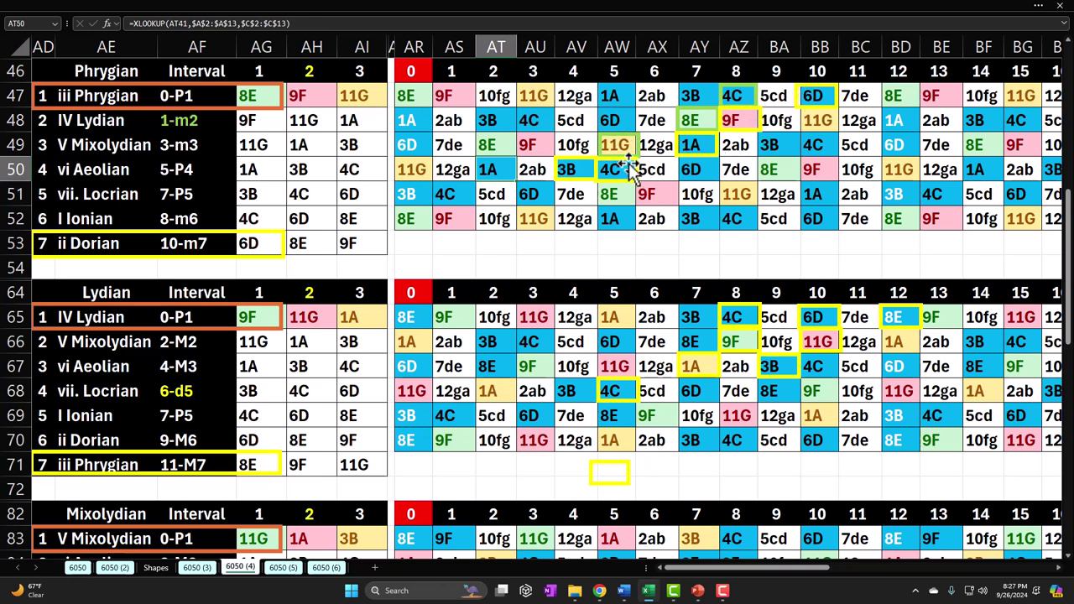
click(744, 97)
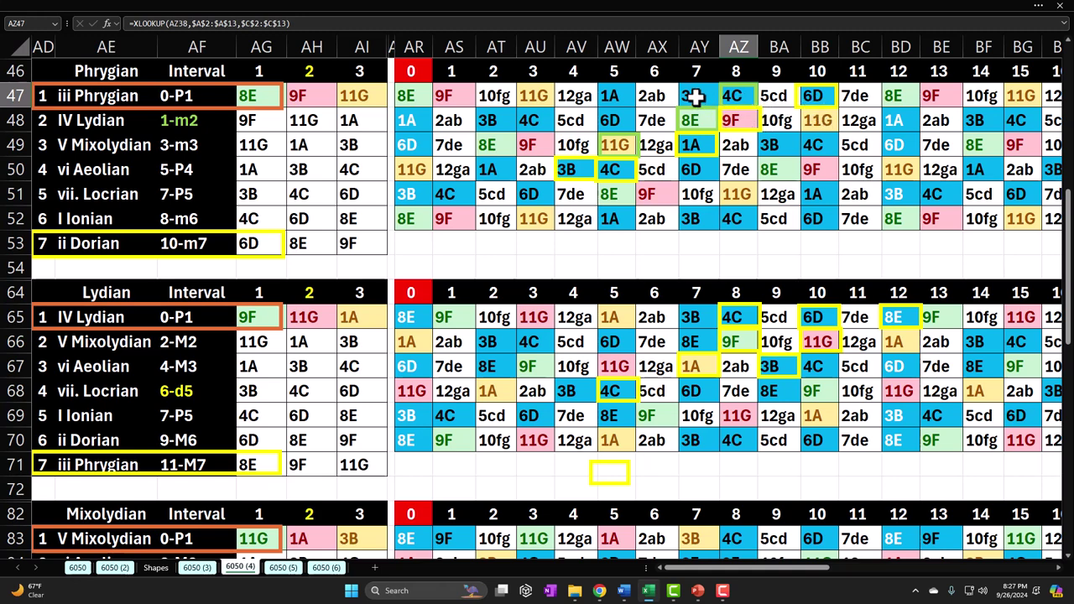
key(Left)
key(Left)
key(Left)
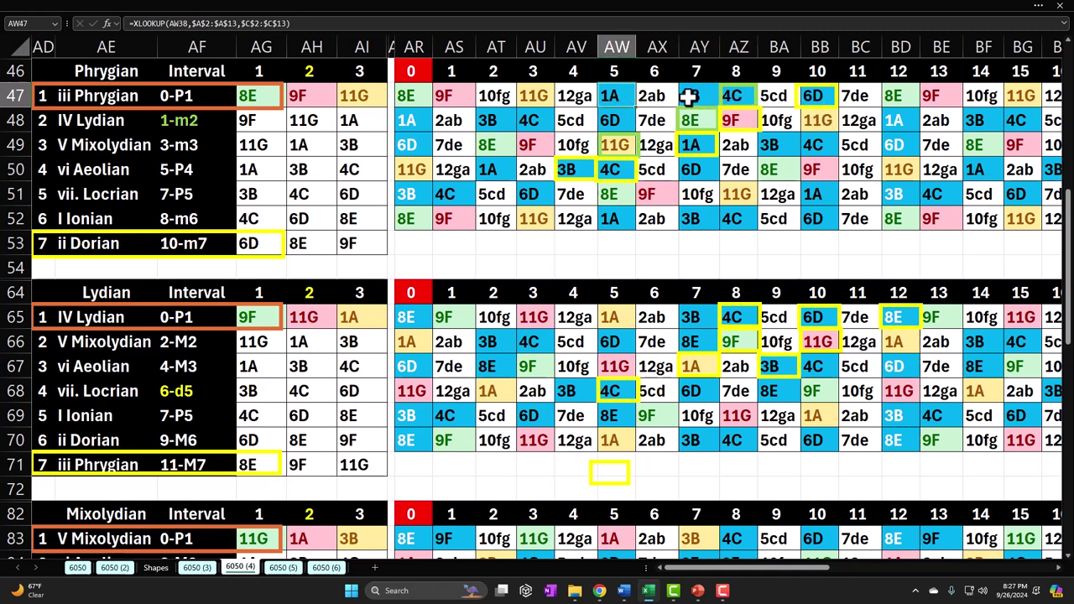
click(734, 95)
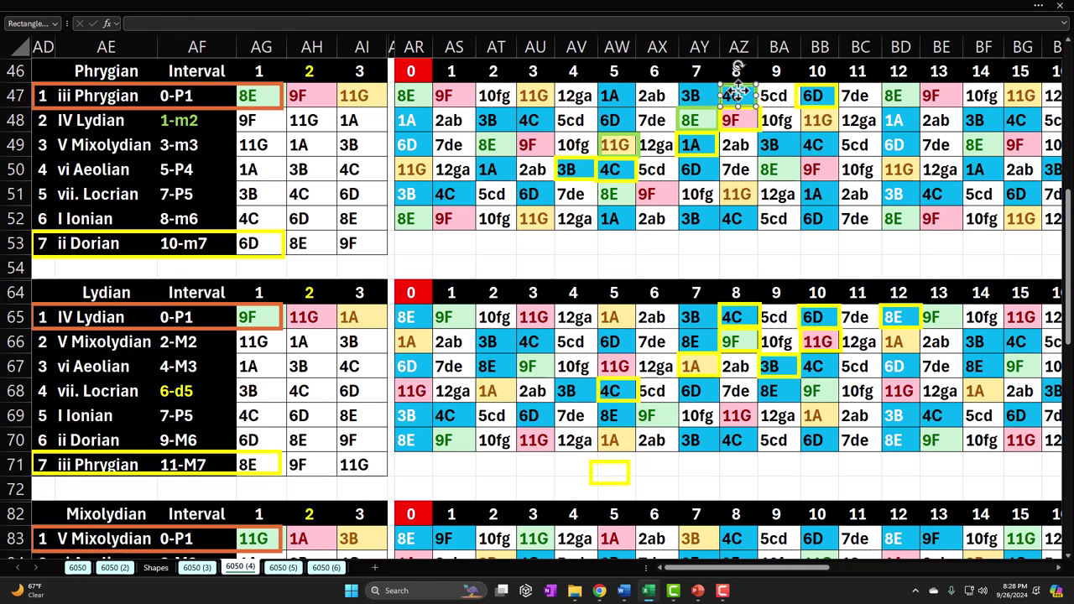
click(703, 95)
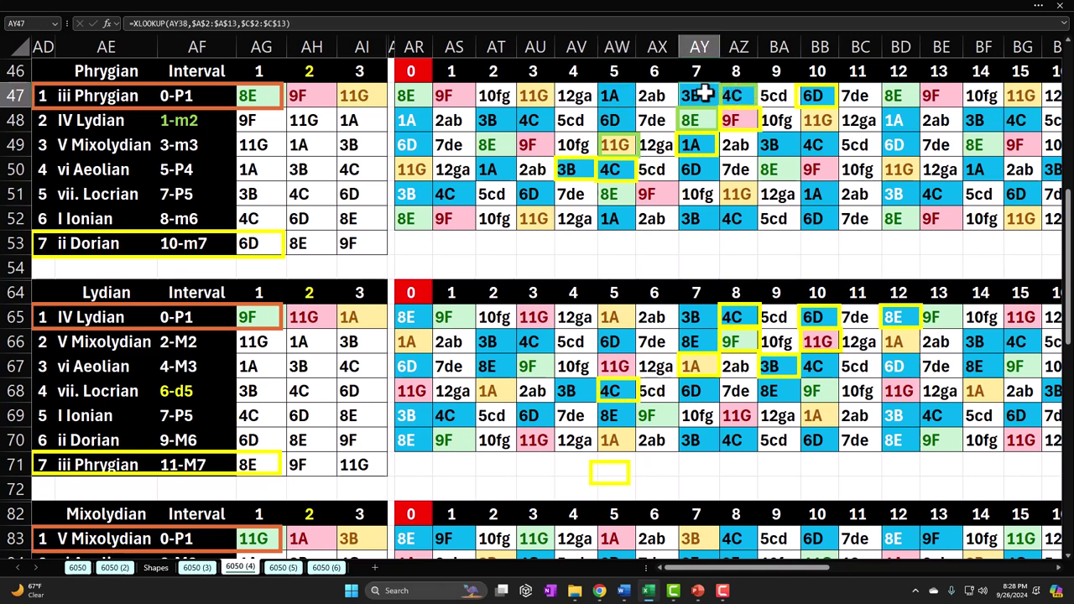
click(613, 96)
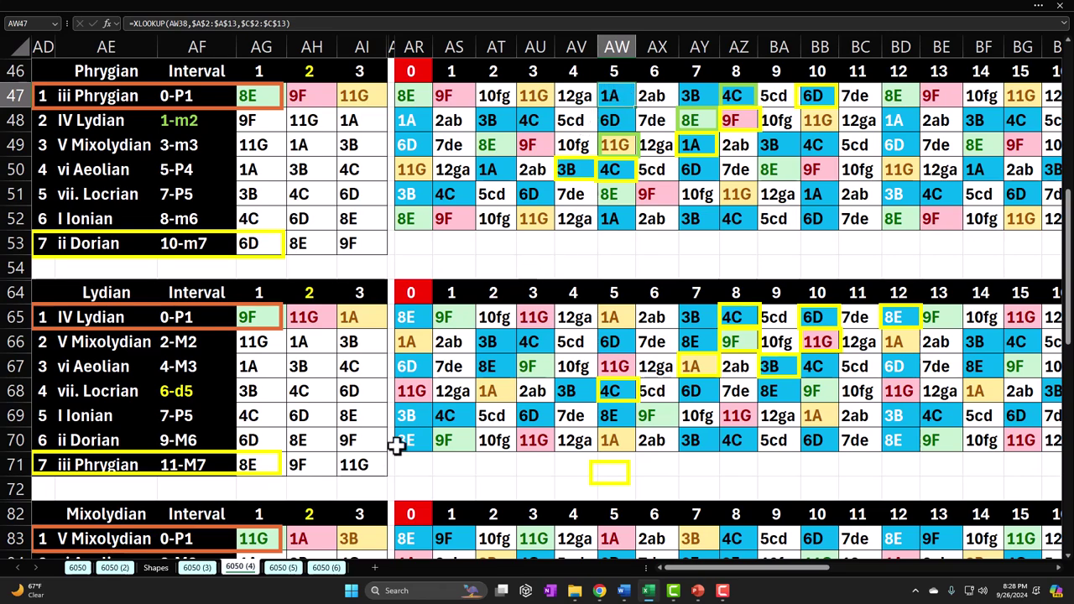
Return to sheet 6050 (6) and inspect the purple- and green-outlined shapes in the Minor/Aeolian fretboard.
click(335, 568)
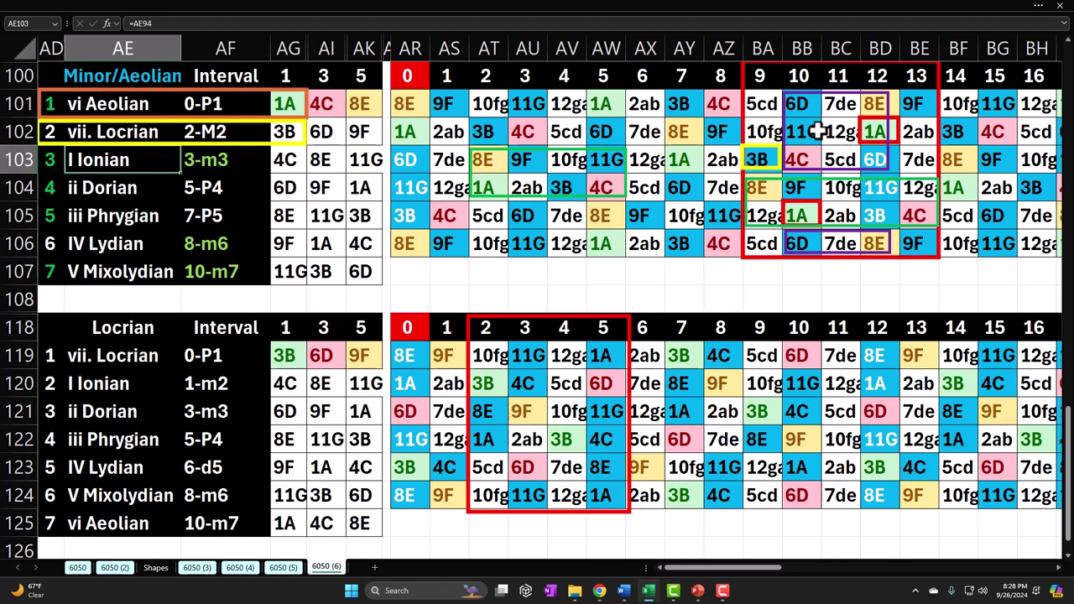
click(785, 114)
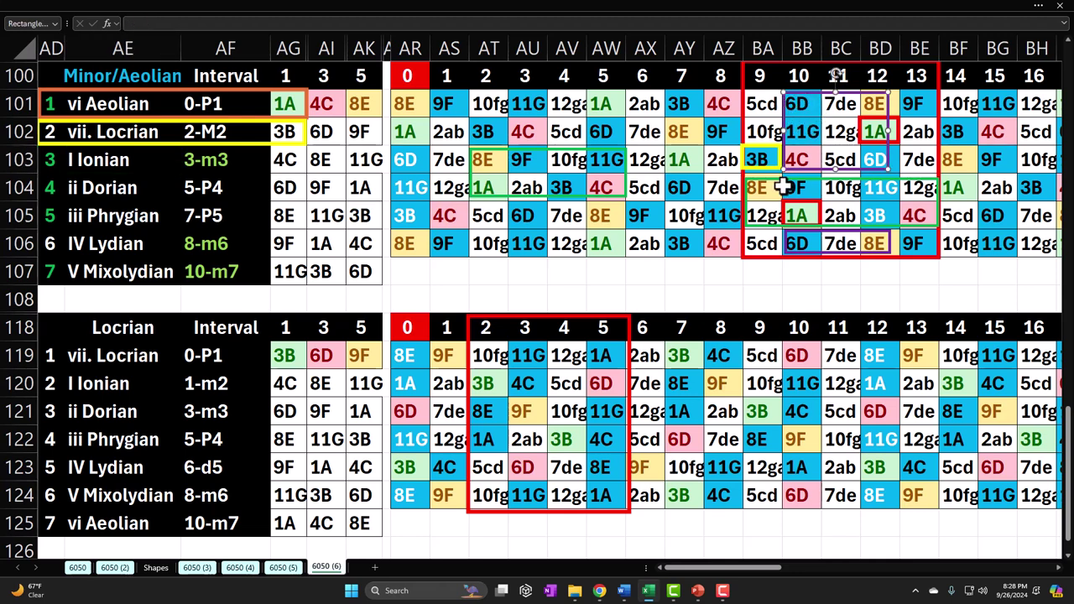
click(784, 182)
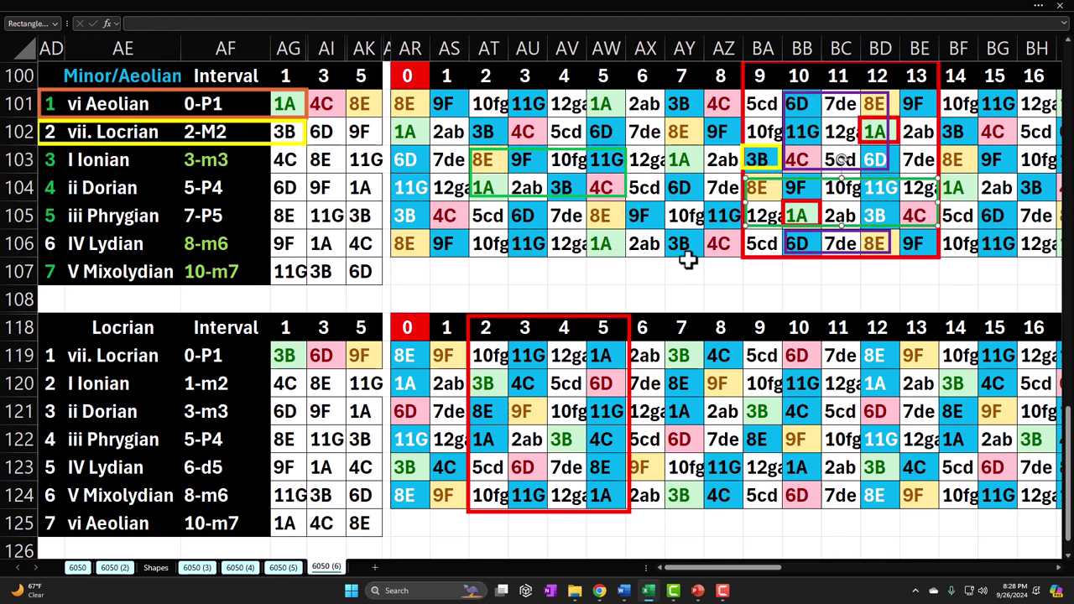
View the Phrygian fretboard on sheet 6050 (4), and switch to Camtasia to move the playhead toward the end of the timeline.
click(251, 569)
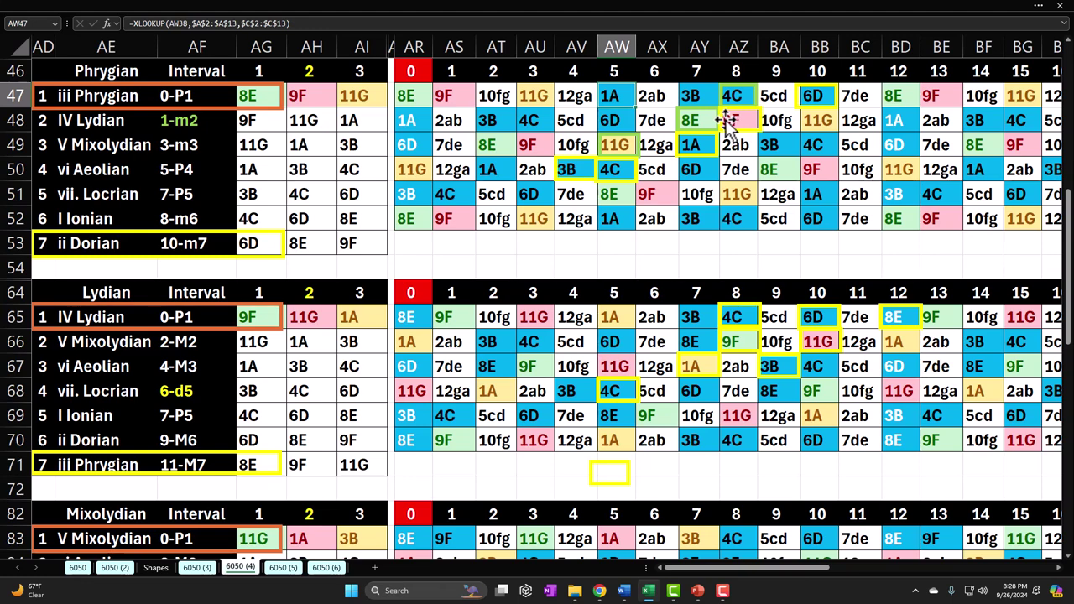
click(673, 591)
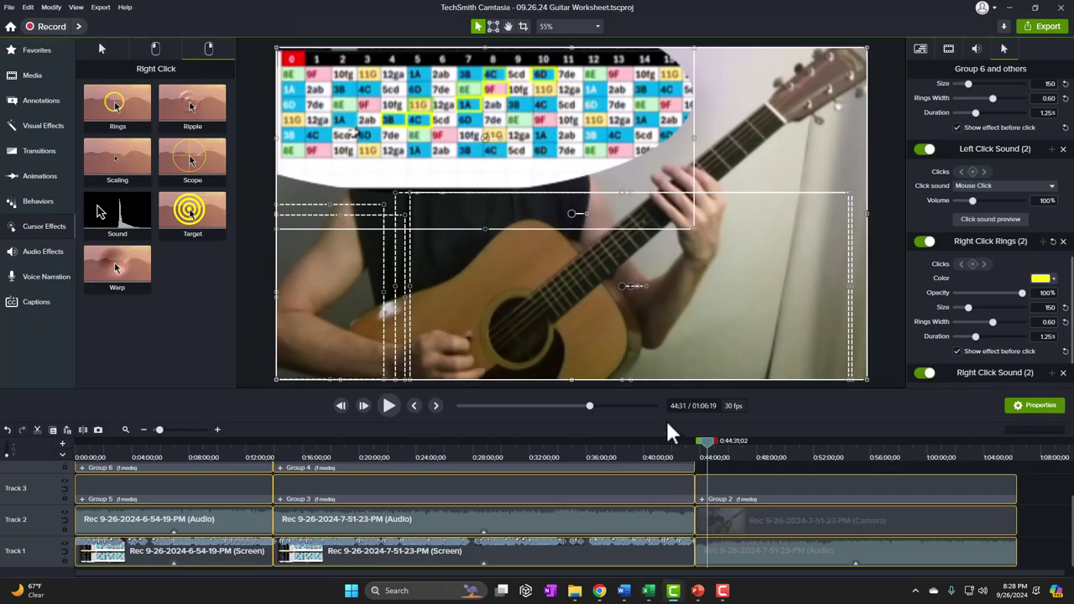
drag(704, 444, 989, 445)
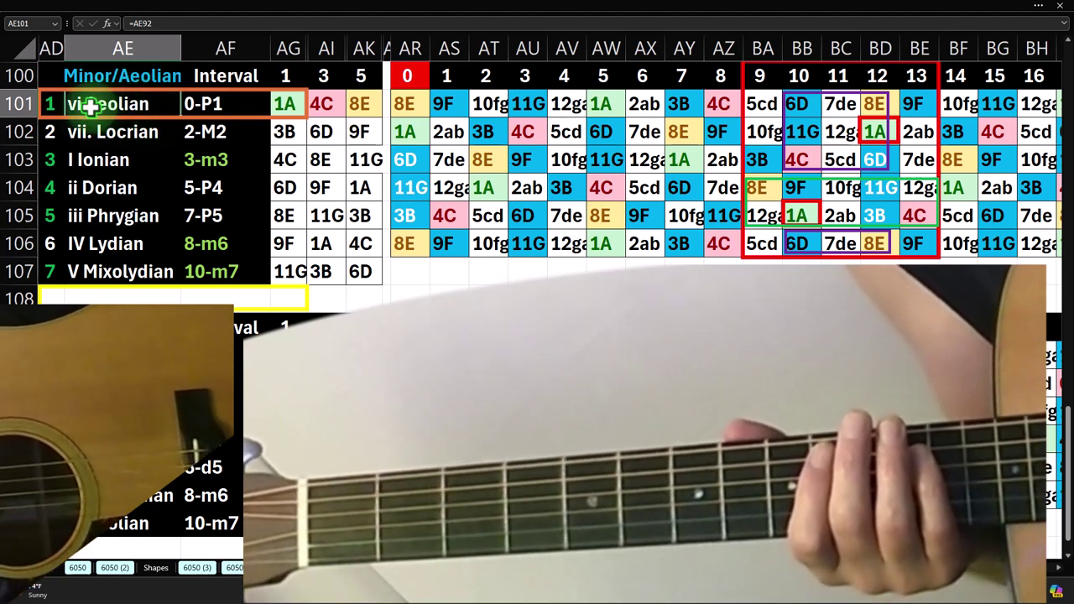
In the Minor/Aeolian table, compare the I Ionian entry with the vi Aeolian entry and the table's heading.
click(122, 162)
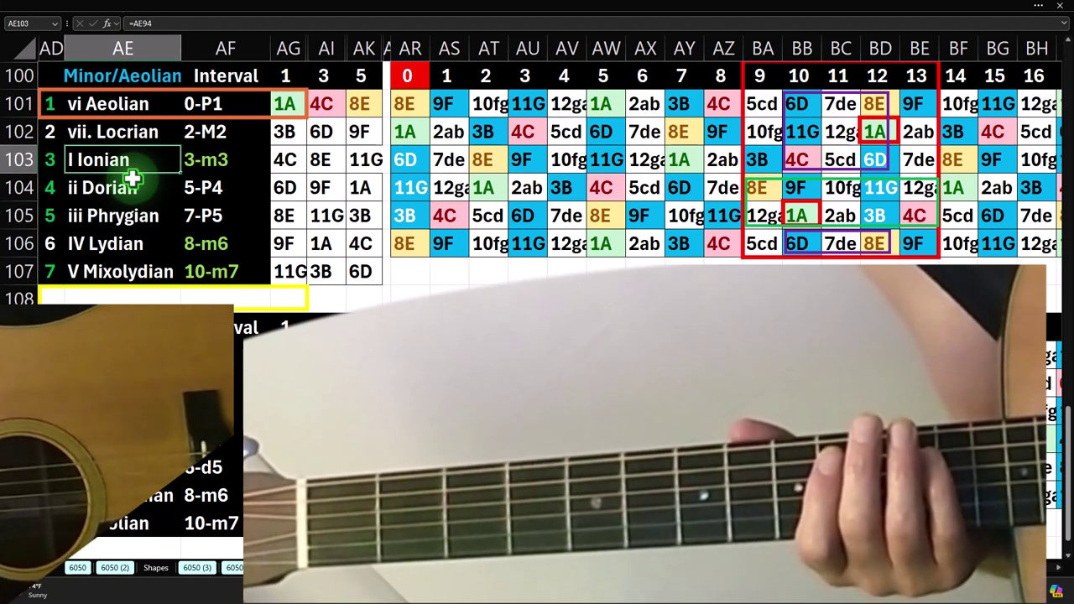
click(143, 104)
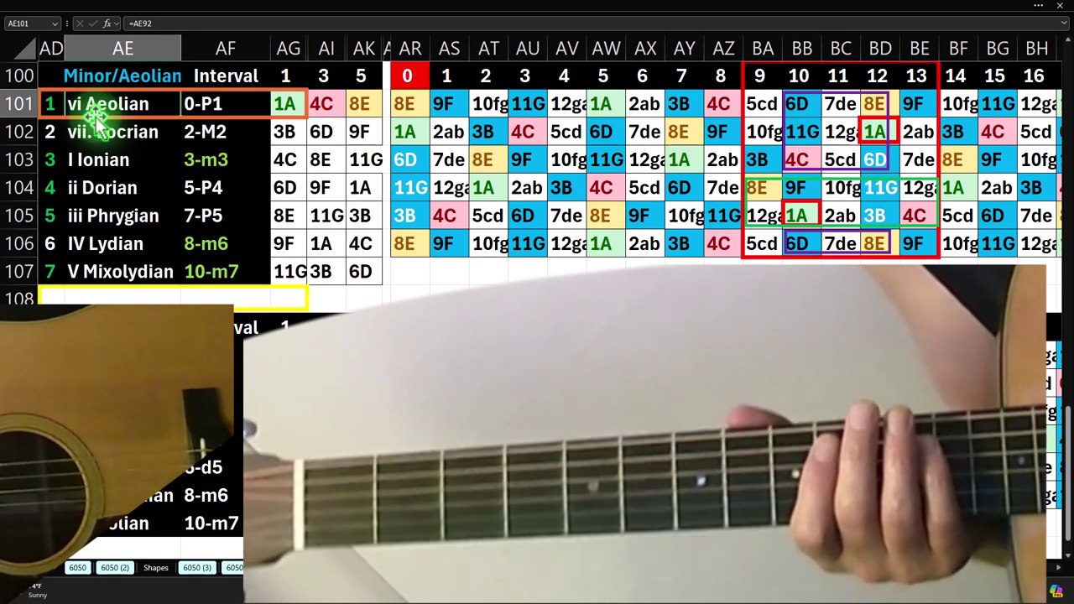
click(92, 78)
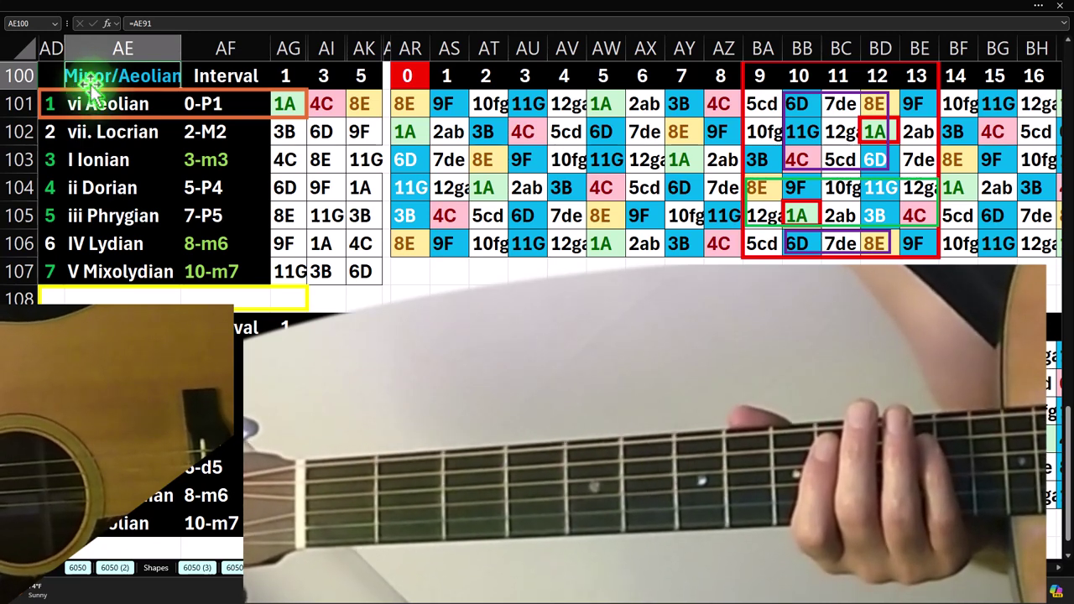
Review the Minor/Aeolian scale degree numbers in AD101:AD107 and the corresponding mode names in AE101:AE107.
click(52, 103)
drag(51, 104, 50, 270)
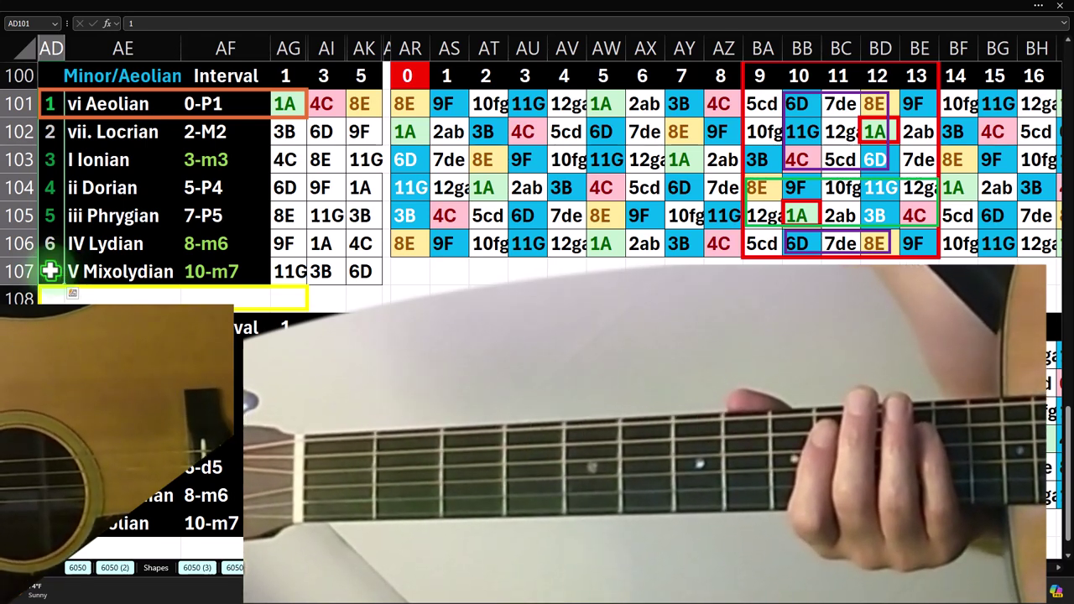
drag(106, 103, 130, 266)
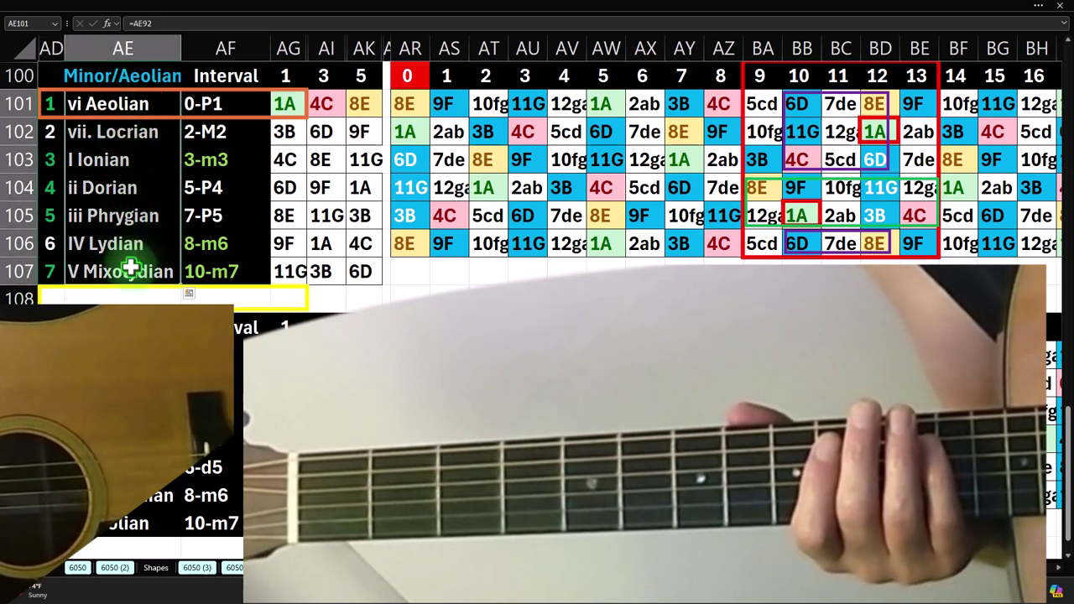